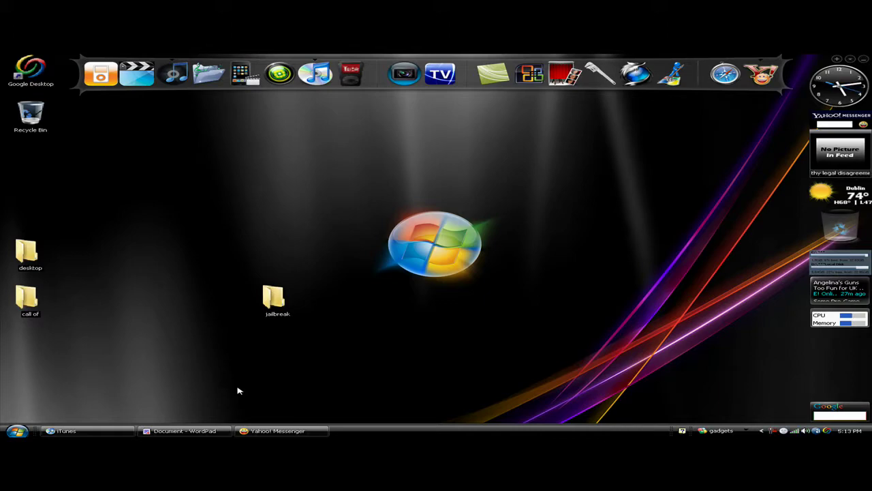
Bring up iTunes to view the connected iPod's summary
{"action": "left_click", "coordinate": [112, 431]}
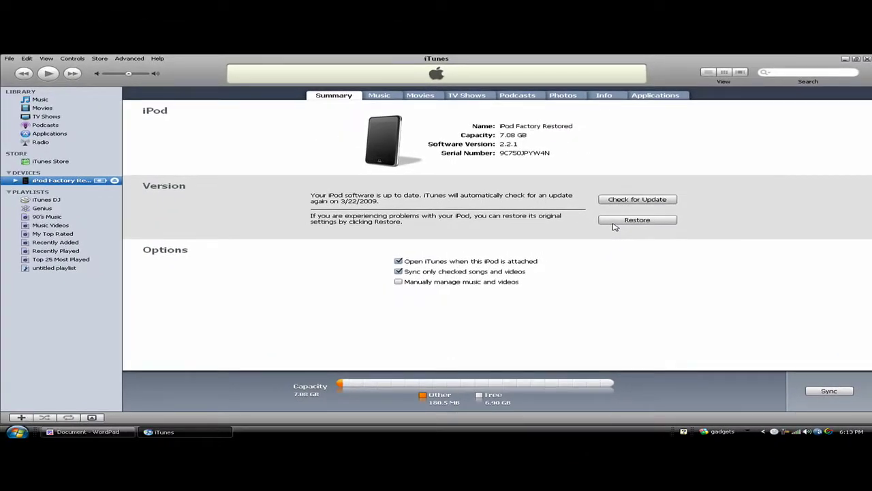
{"action": "mouse_move", "coordinate": [767, 69]}
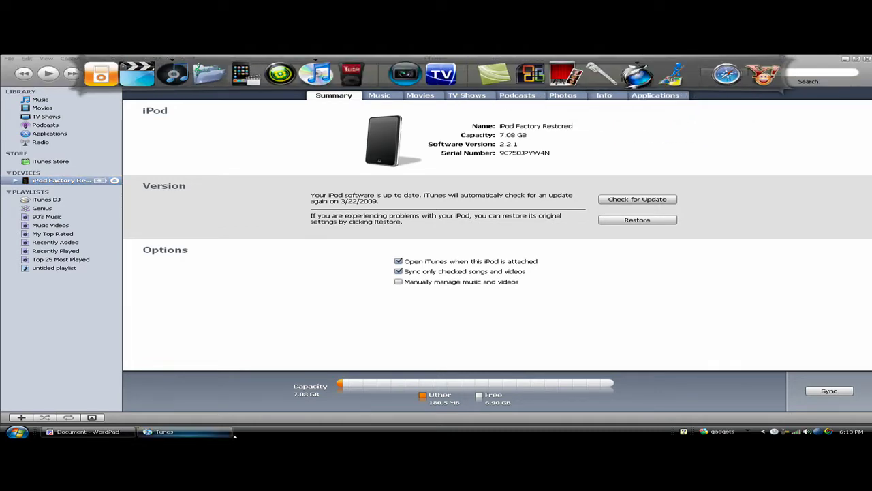
{"action": "left_click", "coordinate": [85, 431]}
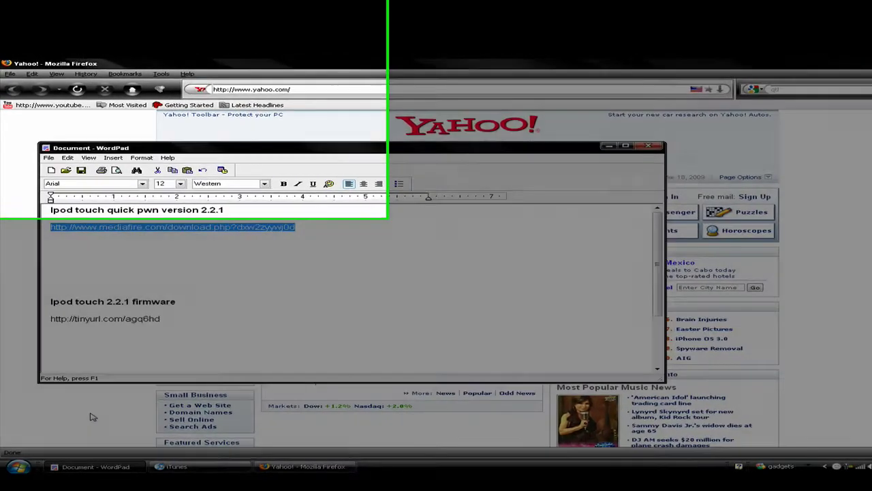
{"action": "left_click", "coordinate": [274, 82]}
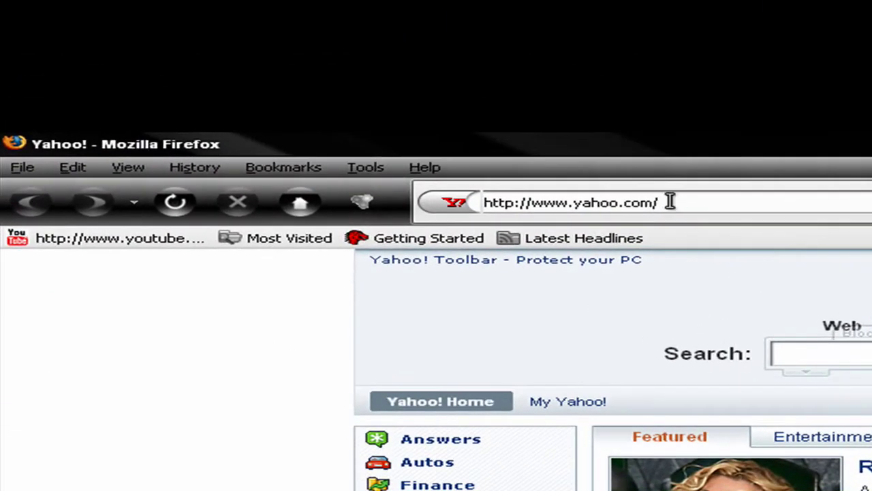
{"action": "type", "text": "http://www.mediafire.com/download.php?dxw2zyywj0d"}
{"action": "key", "text": "Return"}
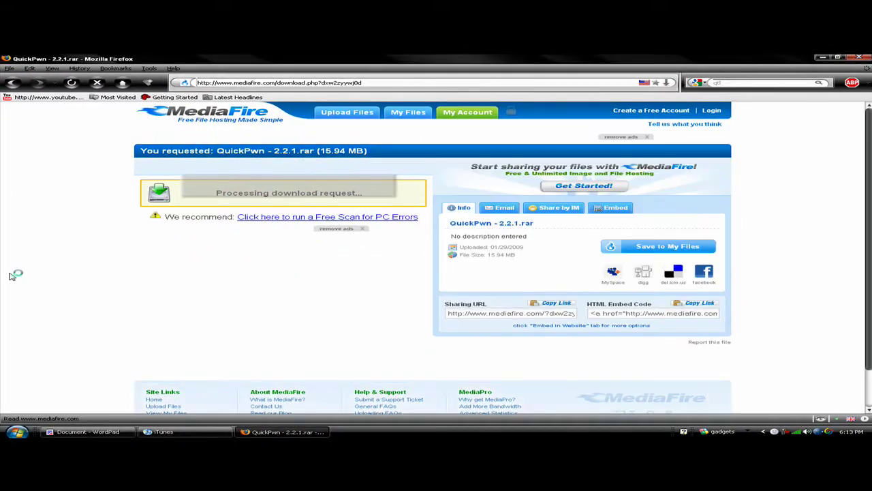
{"action": "left_click", "coordinate": [256, 194]}
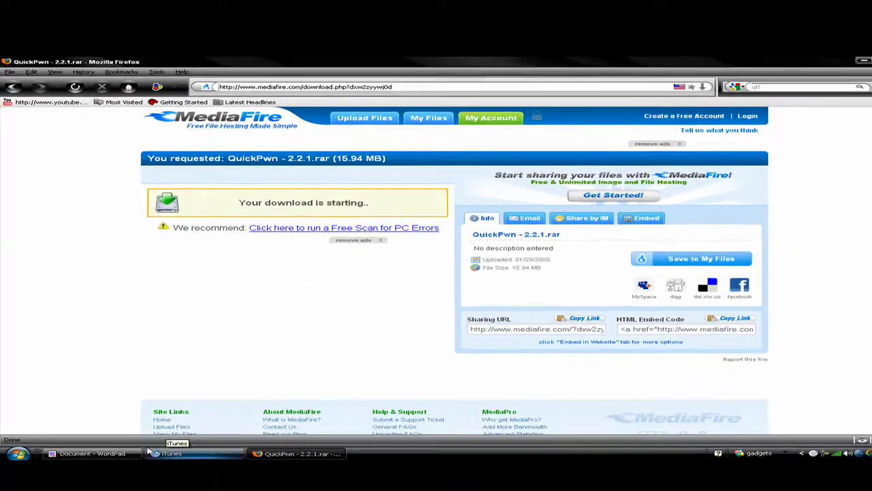
{"action": "left_click", "coordinate": [100, 426]}
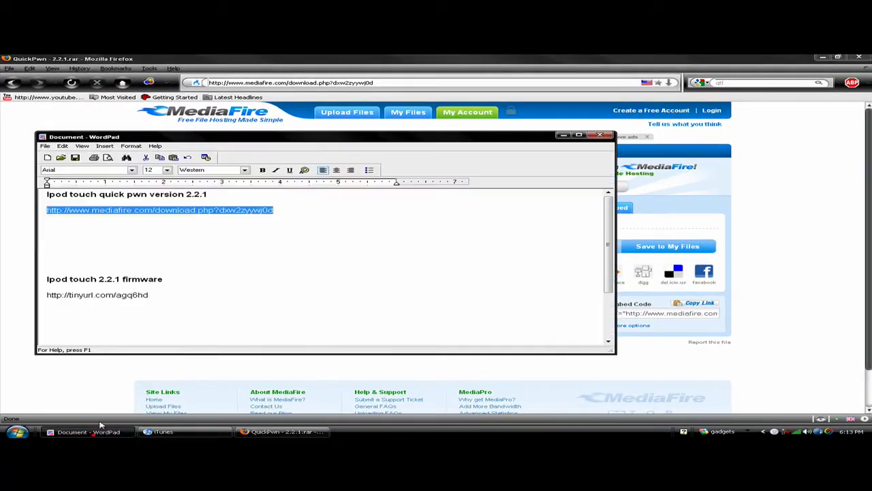
{"action": "left_click_drag", "start_coordinate": [162, 297], "coordinate": [58, 298]}
{"action": "key", "text": "ctrl+c"}
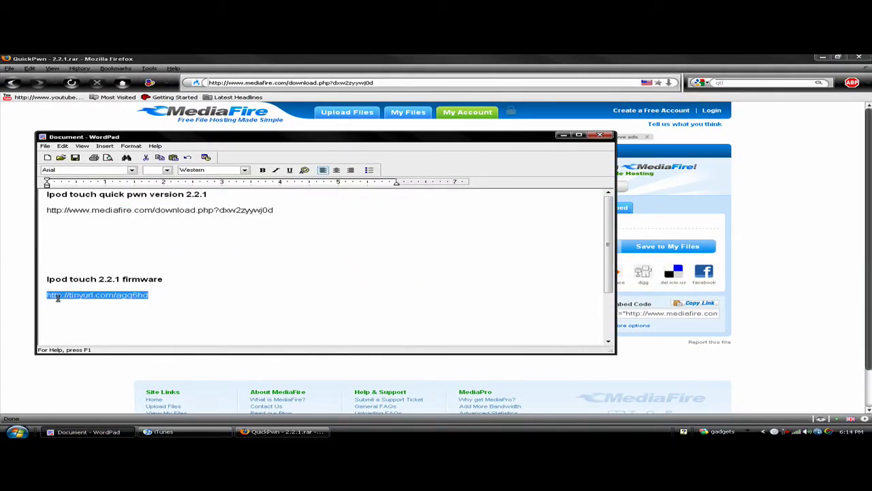
{"action": "left_click", "coordinate": [78, 370]}
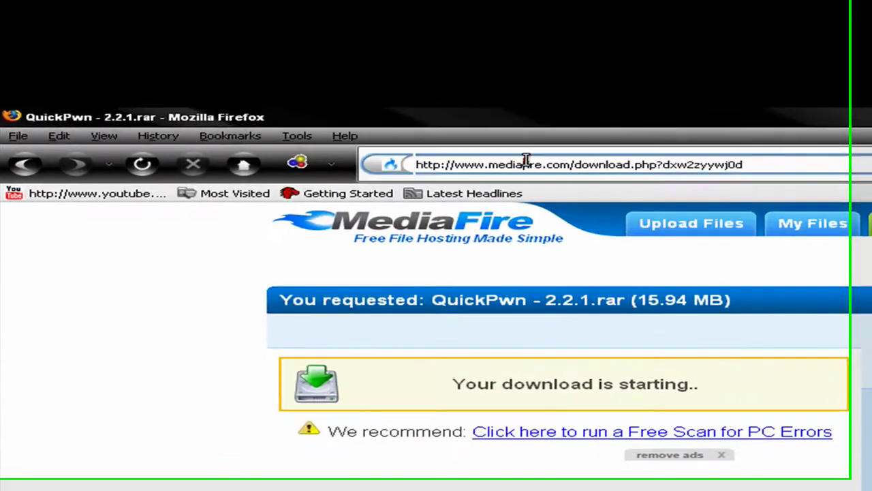
{"action": "left_click", "coordinate": [525, 164]}
{"action": "key", "text": "ctrl+v"}
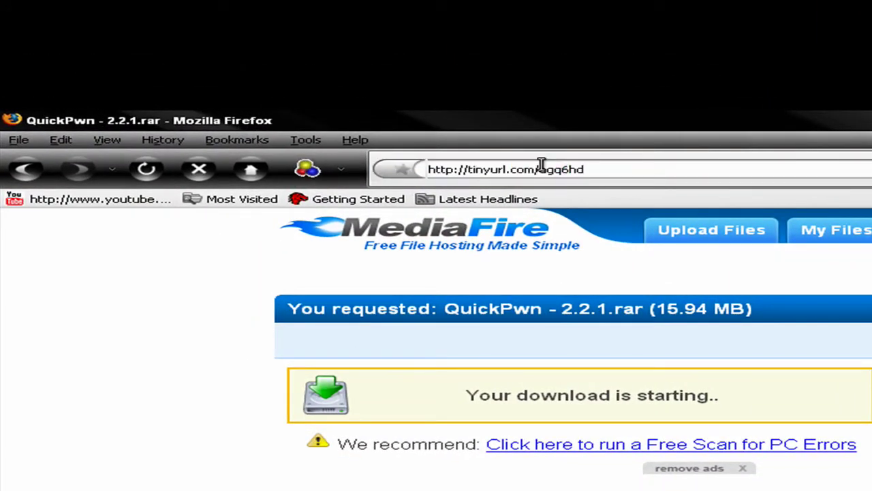
{"action": "key", "text": "Return"}
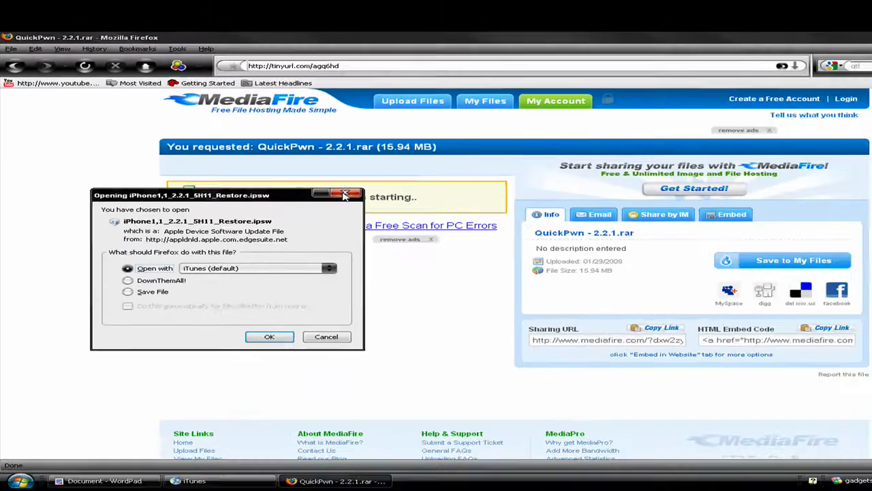
Dismiss the firmware download prompt and clear the Firefox and WordPad windows out of the way
{"action": "left_click", "coordinate": [571, 205]}
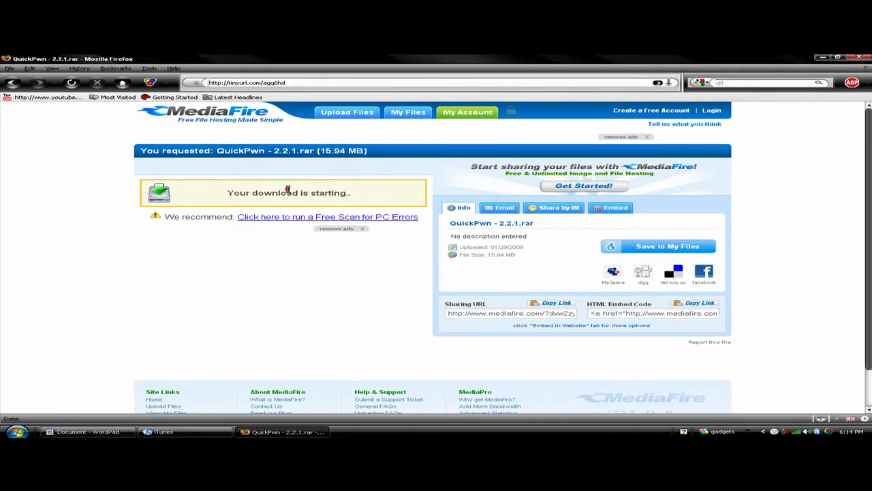
{"action": "left_click", "coordinate": [859, 58]}
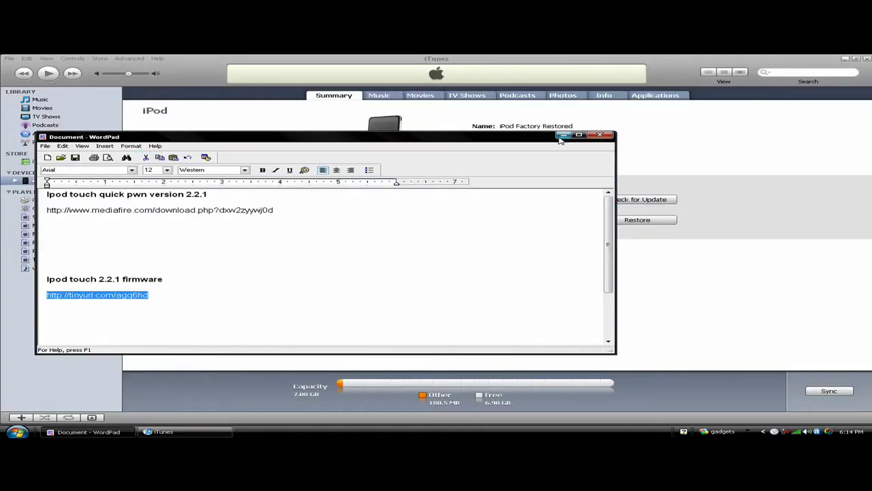
{"action": "left_click", "coordinate": [563, 135]}
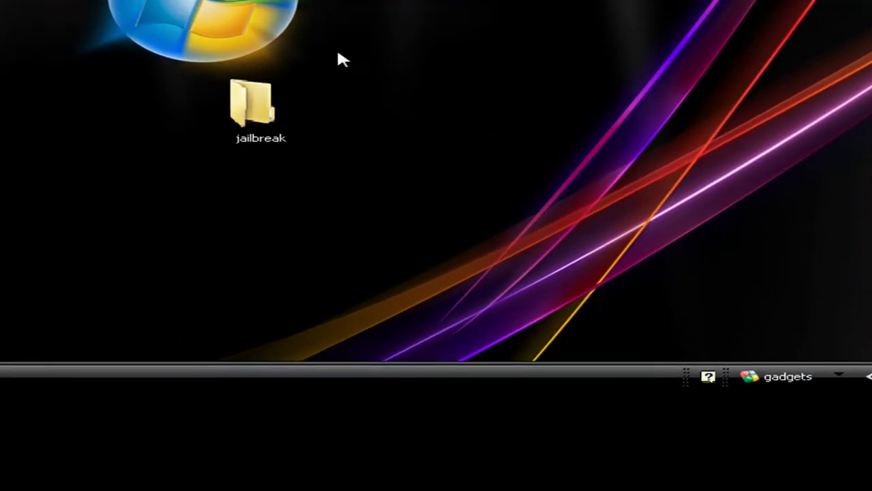
Open the jailbreak folder on the desktop and check the extraction options for the QuickPwn - 2.2.1 archive
{"action": "double_click", "coordinate": [259, 109]}
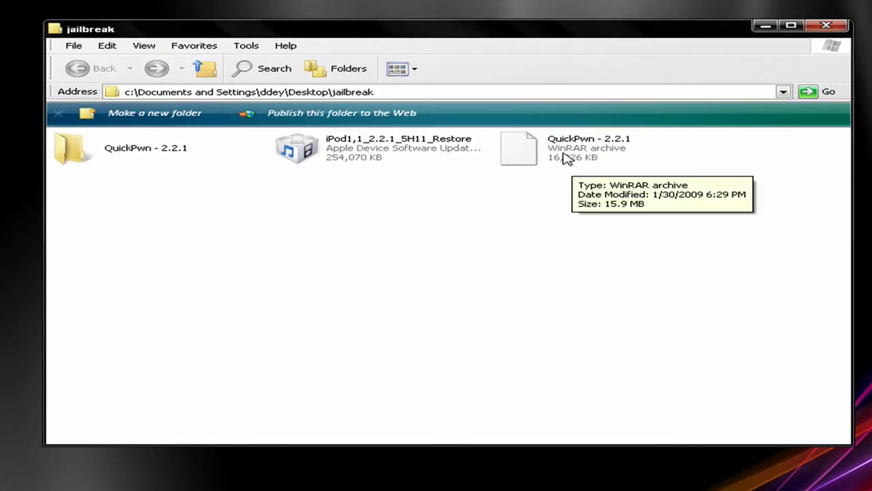
{"action": "right_click", "coordinate": [575, 158]}
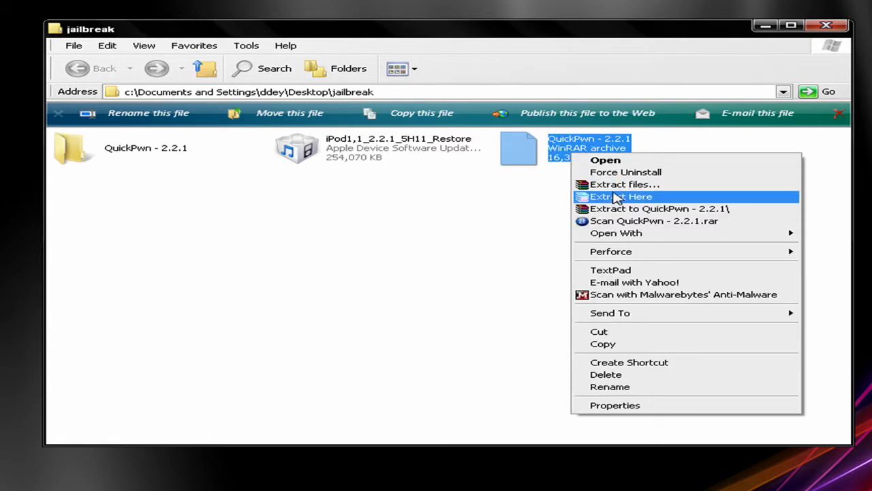
{"action": "left_click", "coordinate": [460, 227]}
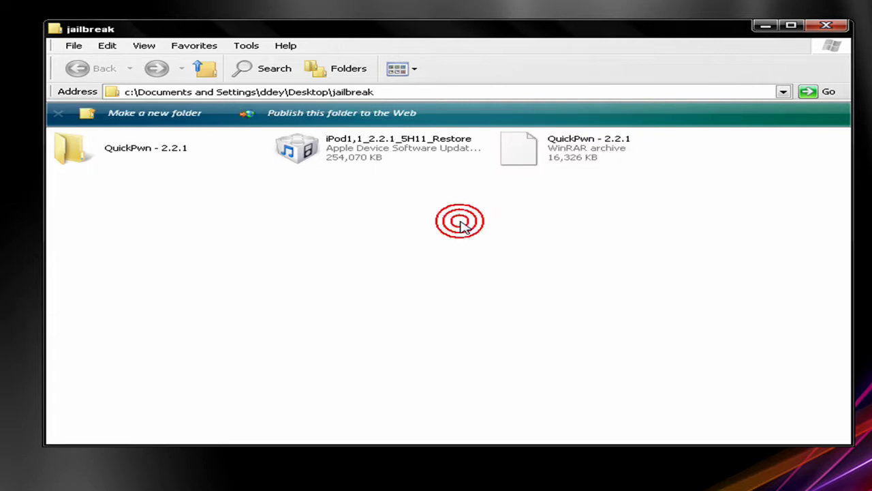
Launch QuickPwn from the QuickPwn - 2.2.1 folder and continue past device detection
{"action": "double_click", "coordinate": [97, 156]}
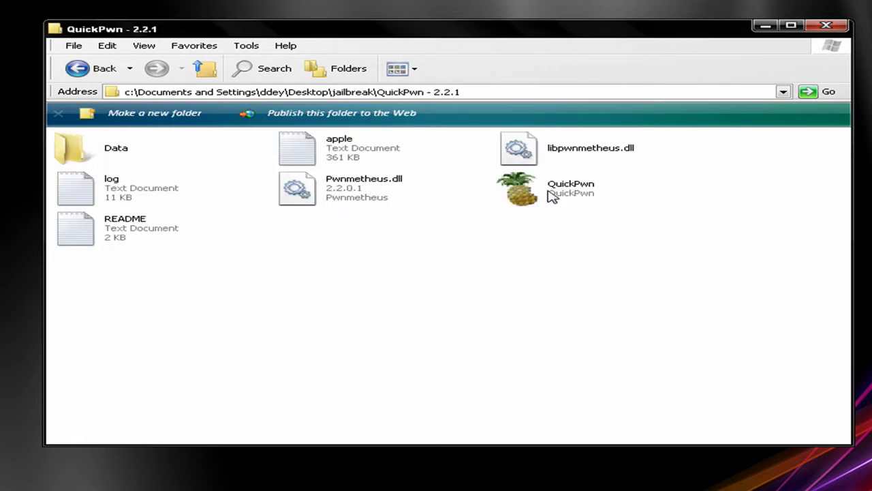
{"action": "left_click", "coordinate": [543, 197]}
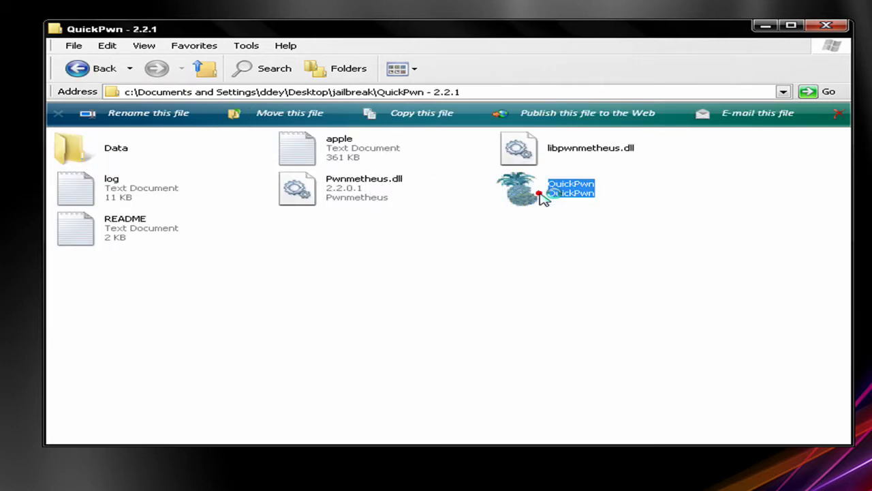
{"action": "double_click", "coordinate": [543, 198]}
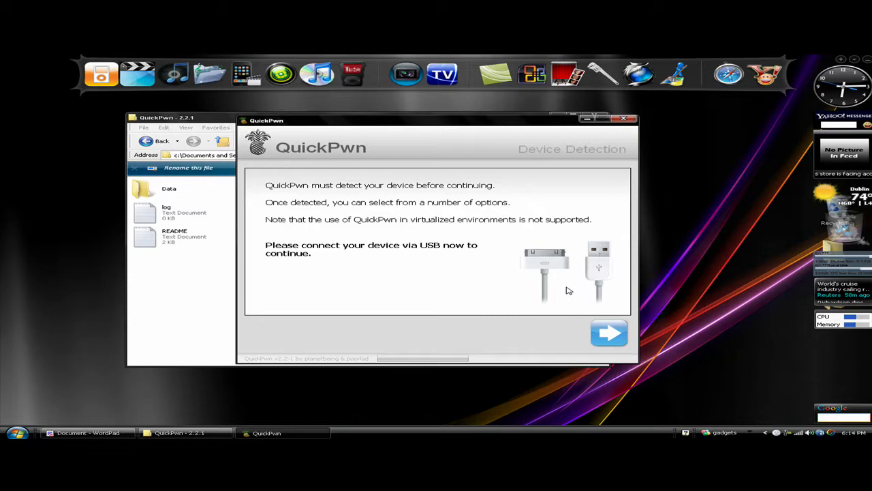
{"action": "left_click", "coordinate": [617, 338]}
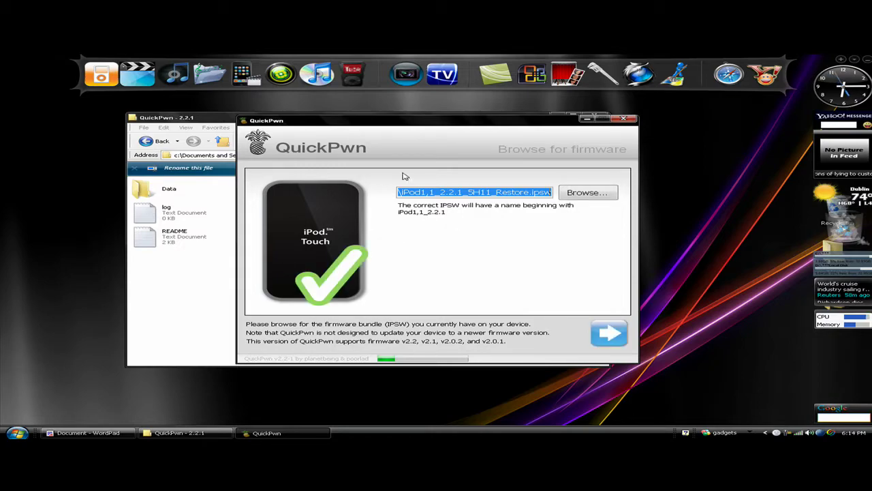
Check the jailbreak folder for the iPod1,1_2.2.1_5H11_Restore firmware file and return to QuickPwn
{"action": "left_click", "coordinate": [170, 300]}
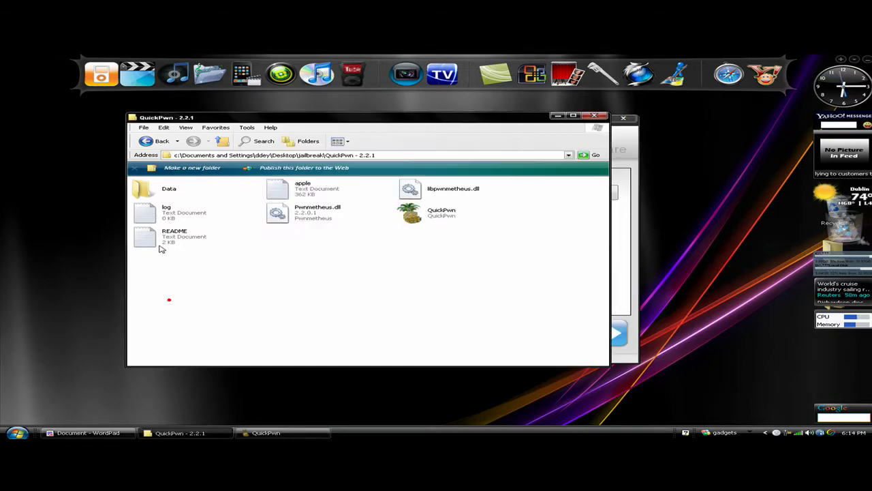
{"action": "left_click", "coordinate": [157, 141]}
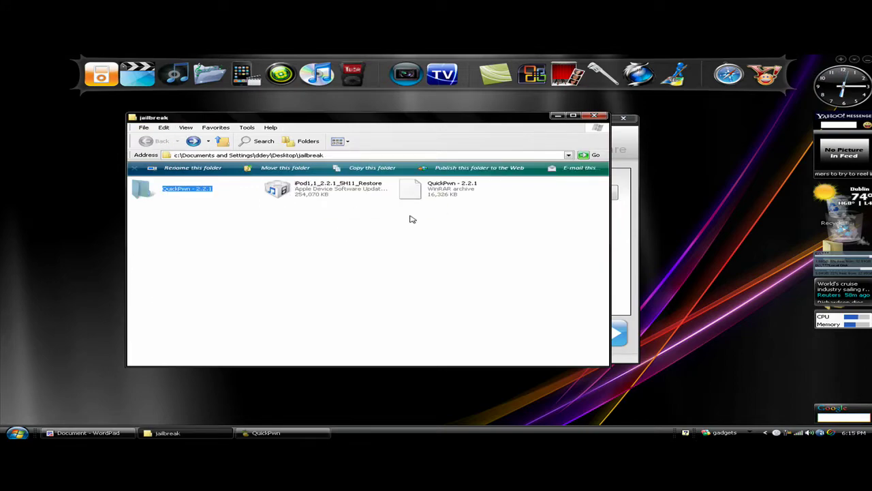
{"action": "left_click", "coordinate": [620, 223]}
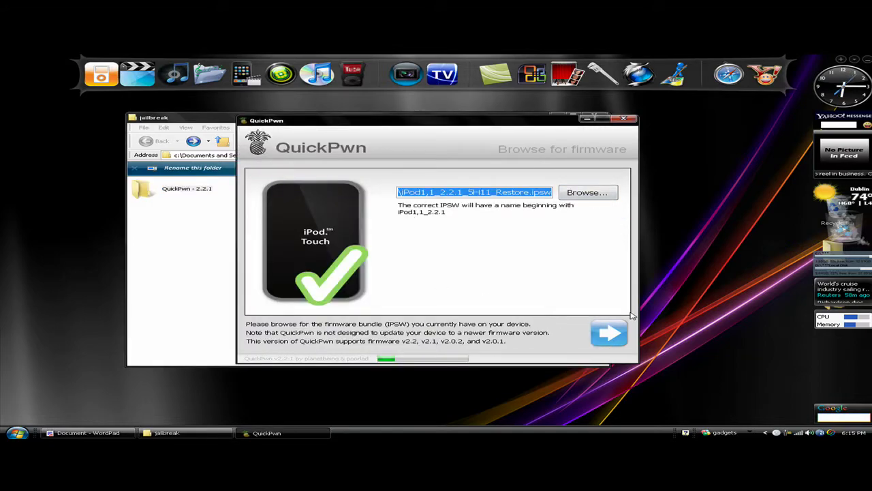
Accept the iPod1,1_2.2.1_5H11_Restore.ipsw firmware and continue with only Add Cydia selected
{"action": "left_click", "coordinate": [611, 333]}
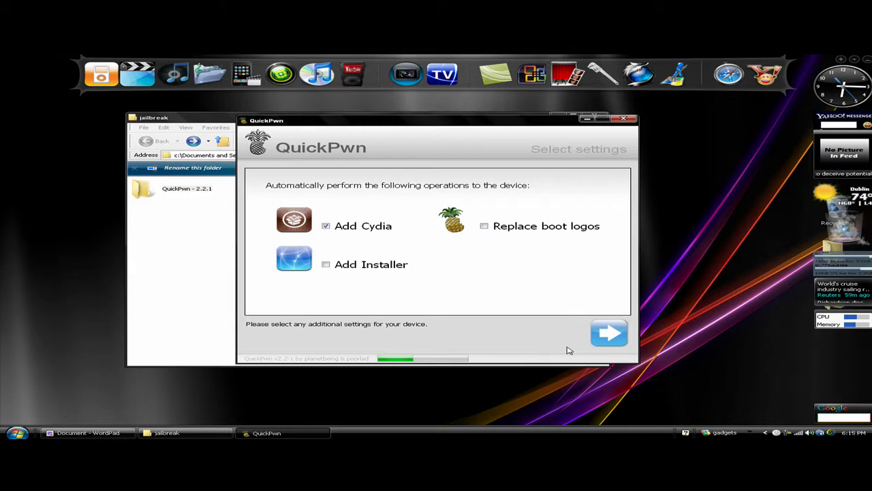
{"action": "left_click", "coordinate": [608, 333]}
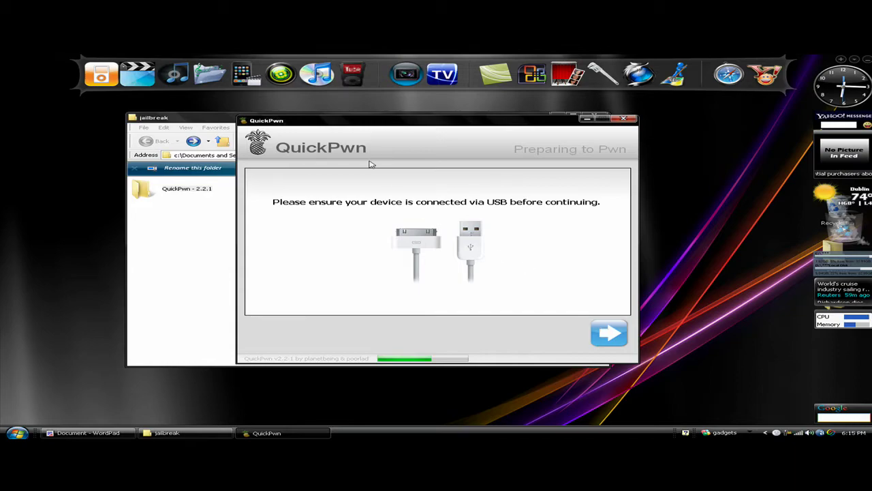
Move the QuickPwn window aside and bring it back into focus
{"action": "left_click_drag", "start_coordinate": [316, 122], "coordinate": [177, 121]}
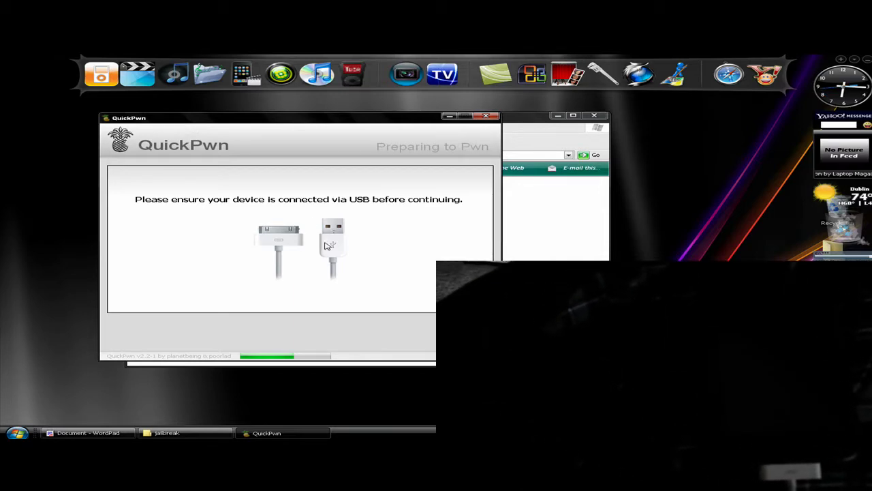
{"action": "left_click", "coordinate": [450, 313]}
{"action": "left_click", "coordinate": [290, 432]}
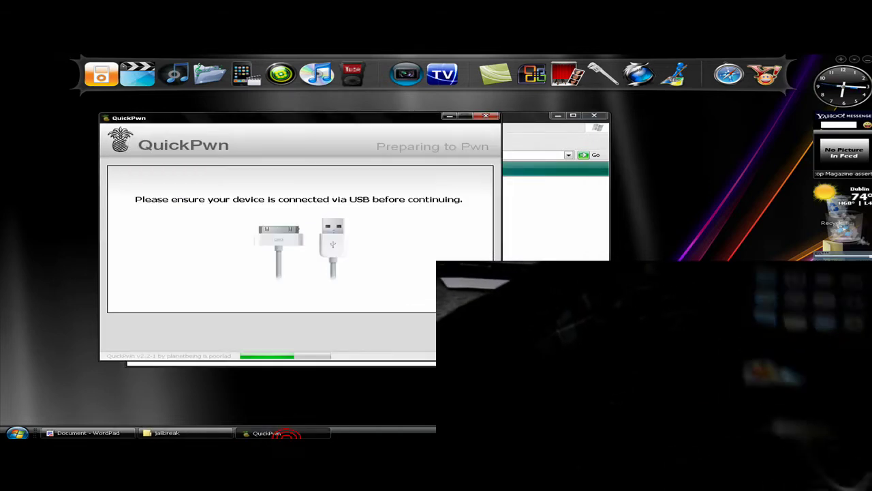